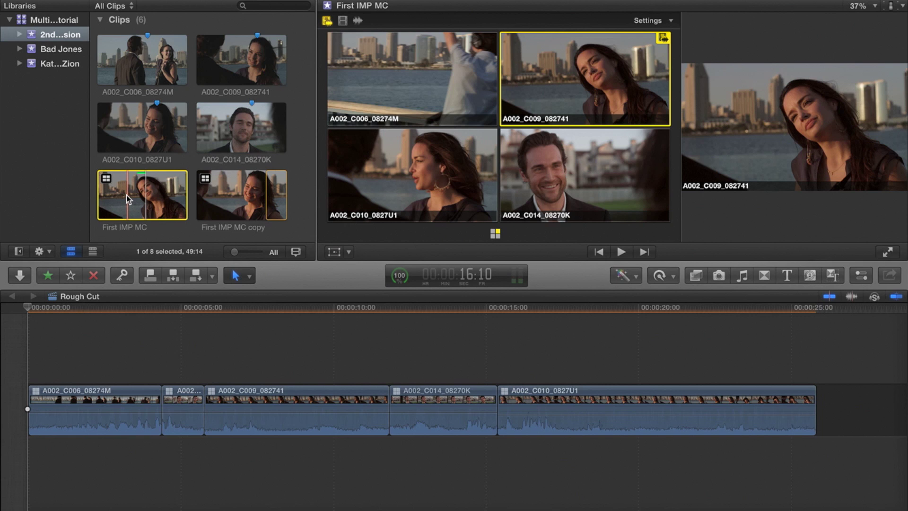
- Play the First IMP MC multicam clip's four camera angles, pausing around 46:12
key(space)
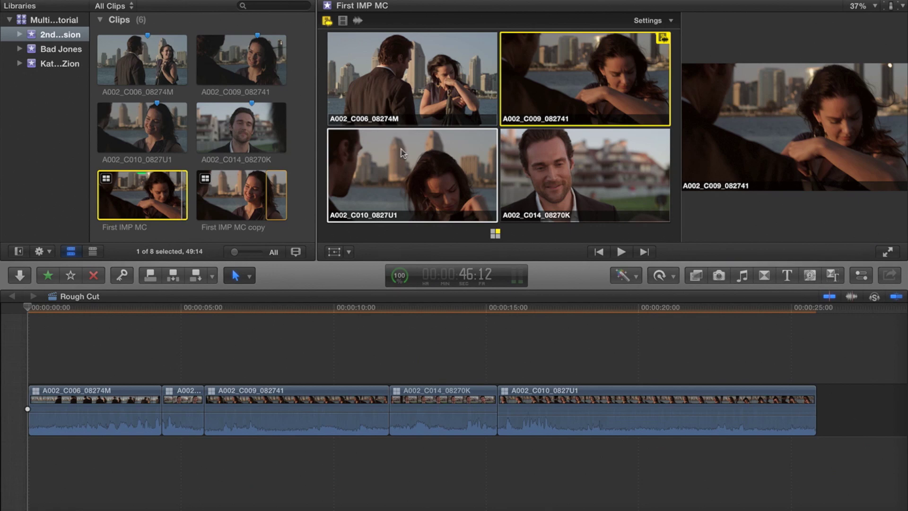
key(super+shift+7)
- Make the Rough Cut timeline active and play it, pausing at 13:03
click(28, 308)
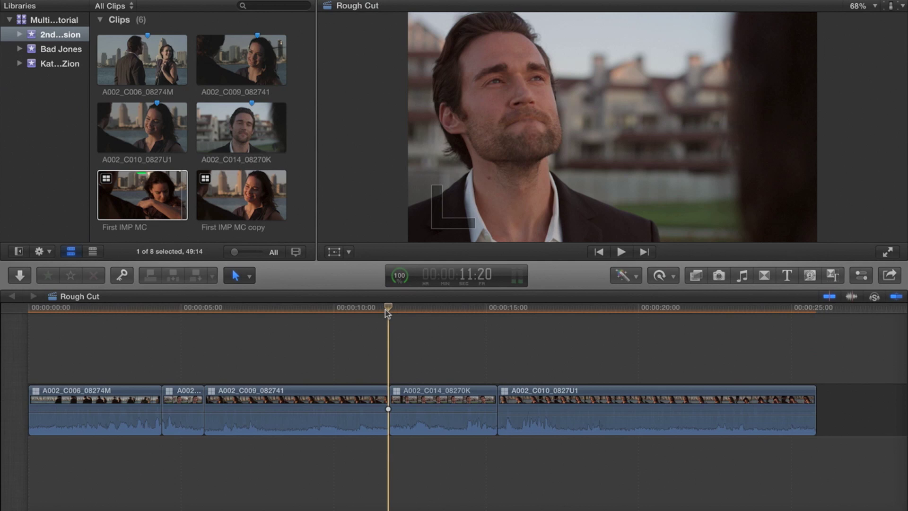
key(space)
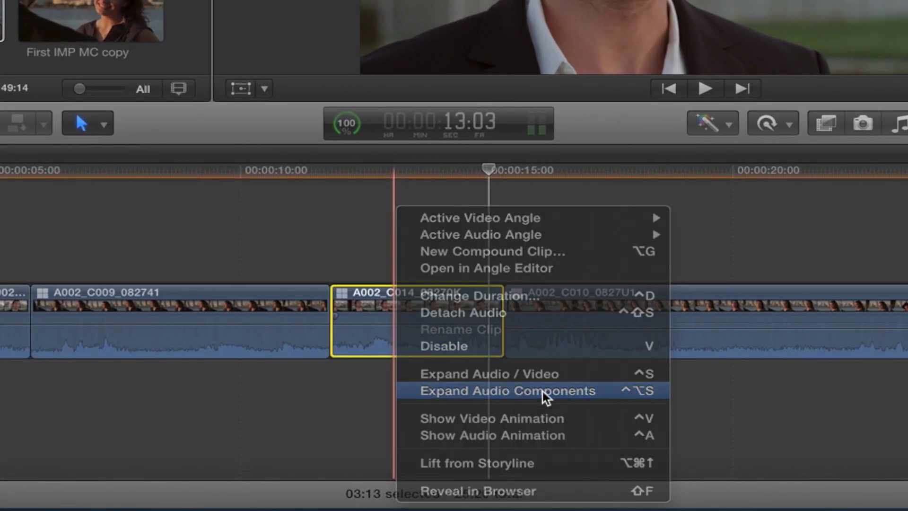
- Expand A002_C014_08270K's audio into a separate a1 component and show its Inspector
click(543, 391)
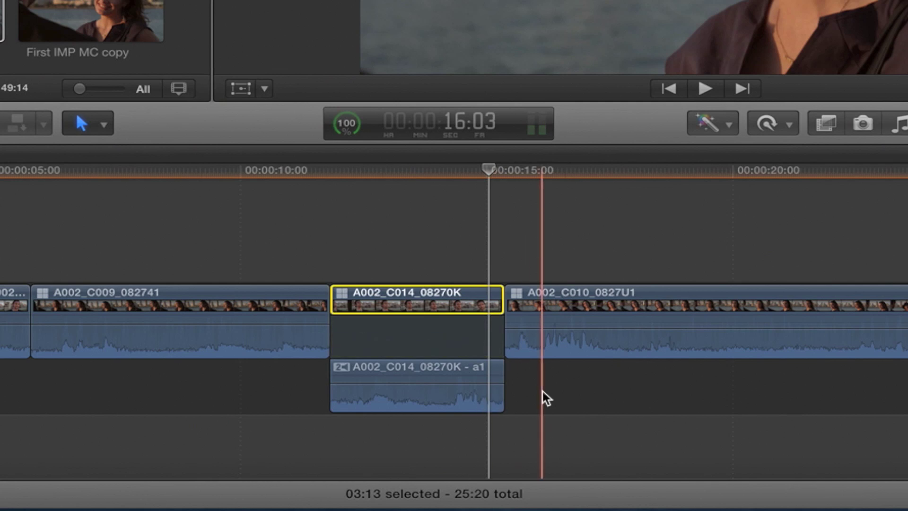
click(399, 393)
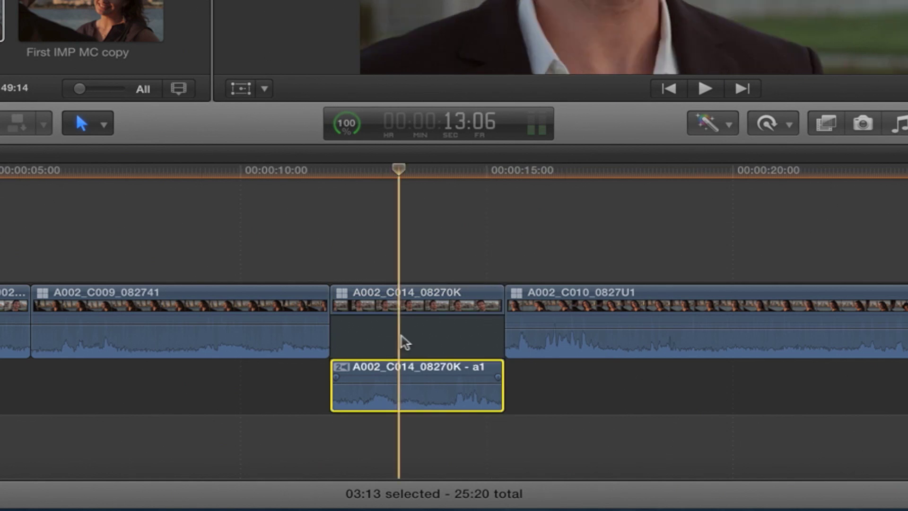
click(421, 338)
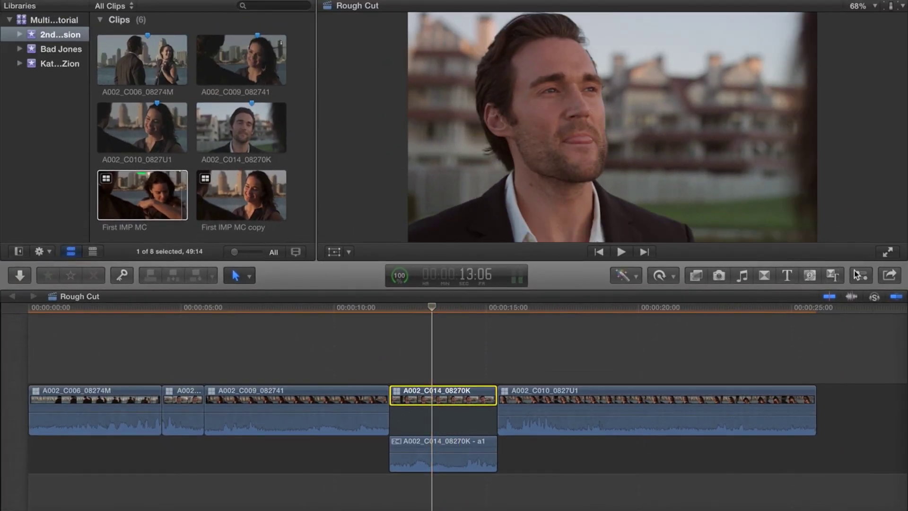
click(861, 275)
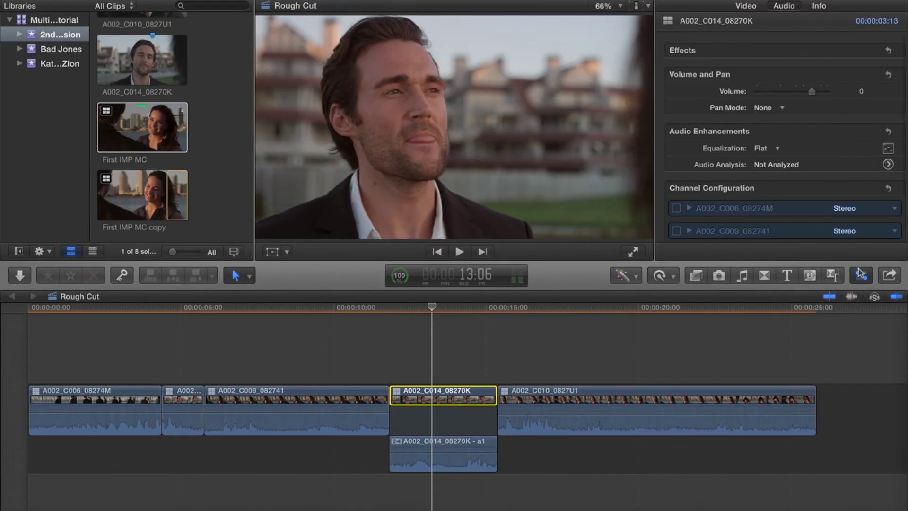
- In the Audio inspector, expand the C006, C009 and C010 angle rows in Channel Configuration
click(784, 7)
scroll(785, 65, down, 2)
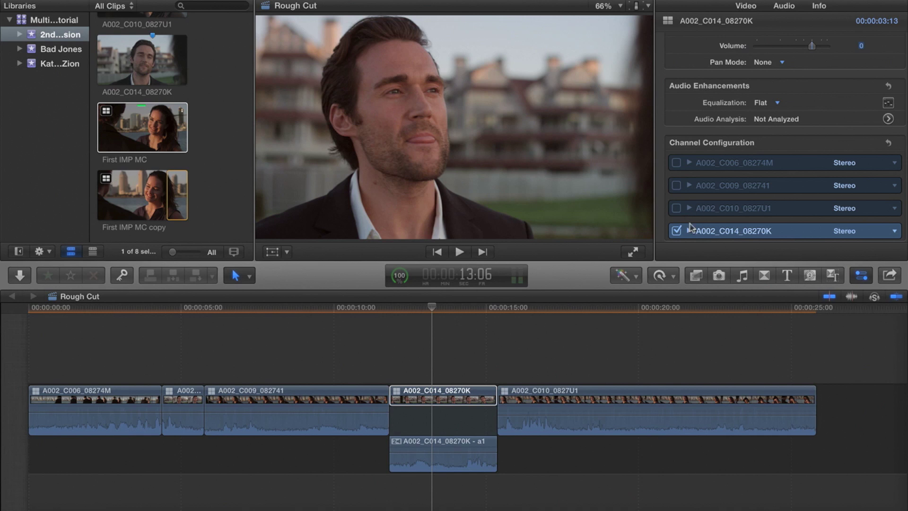
click(690, 186)
click(689, 162)
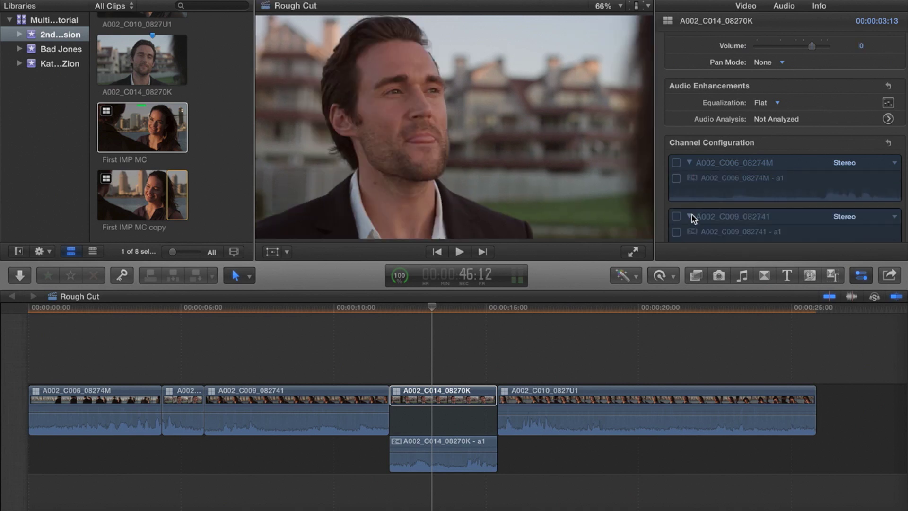
scroll(762, 167, down, 4)
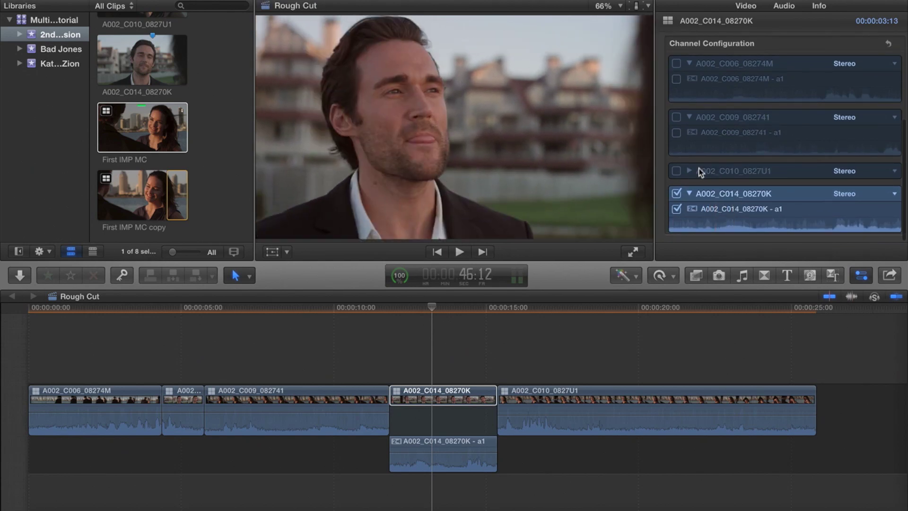
click(689, 171)
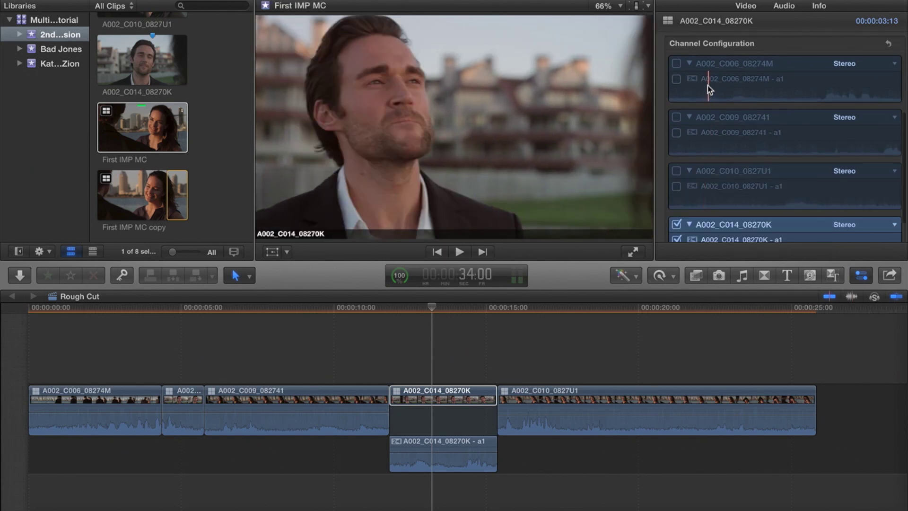
scroll(711, 213, down, 2)
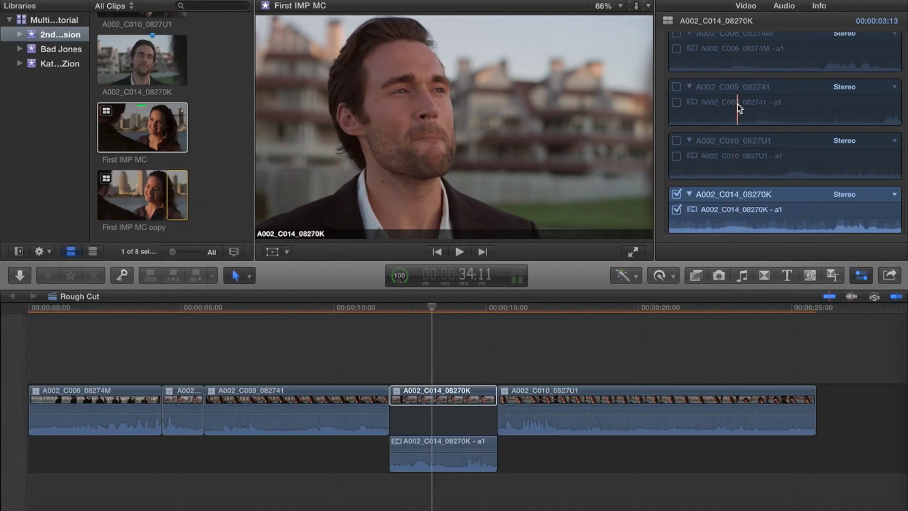
scroll(737, 104, up, 3)
scroll(732, 133, down, 2)
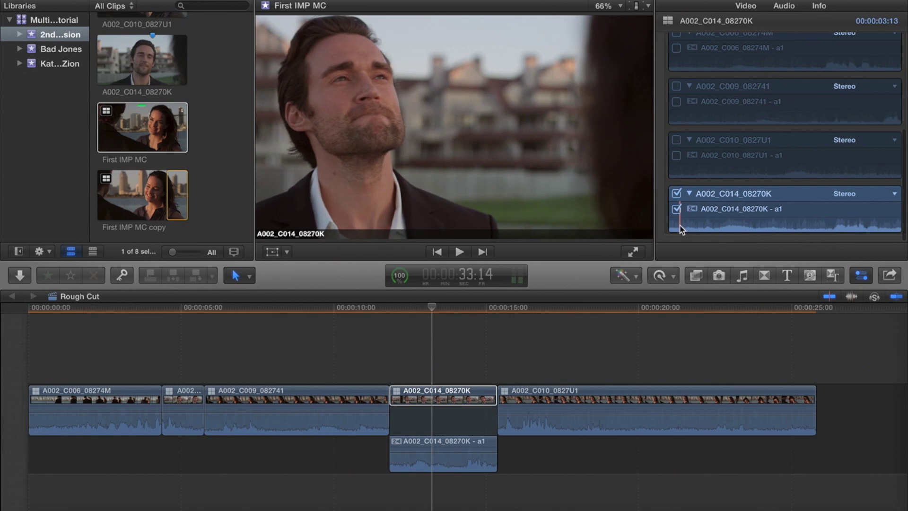
- Audition the C014 audio, then enable A002_C010_0827U1's audio and disable A002_C014's
key(space)
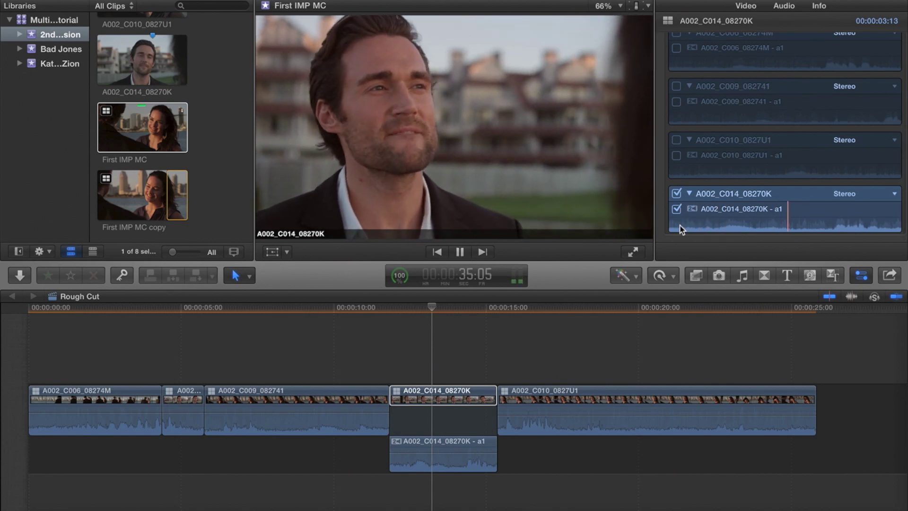
key(space)
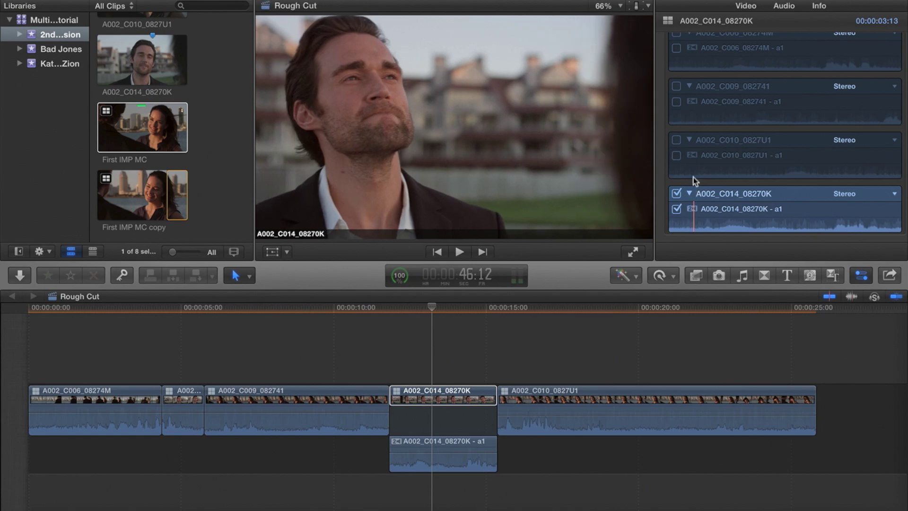
click(676, 140)
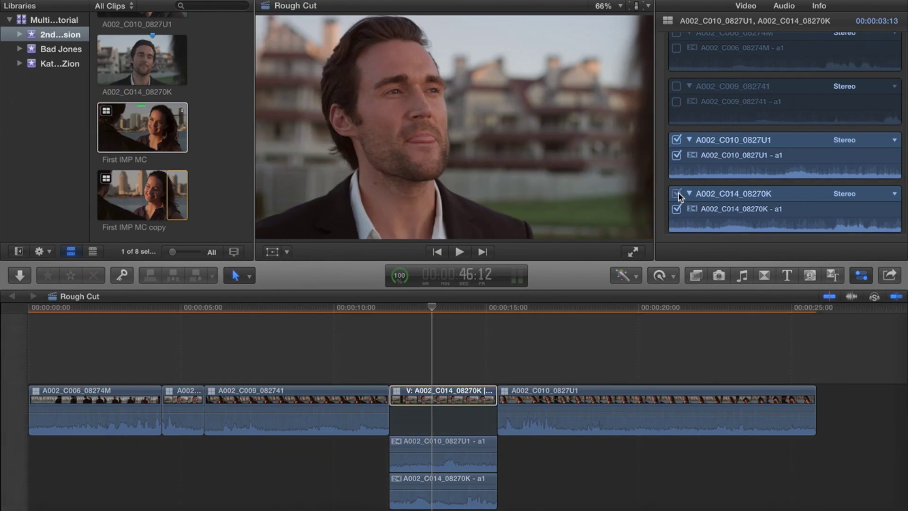
click(677, 194)
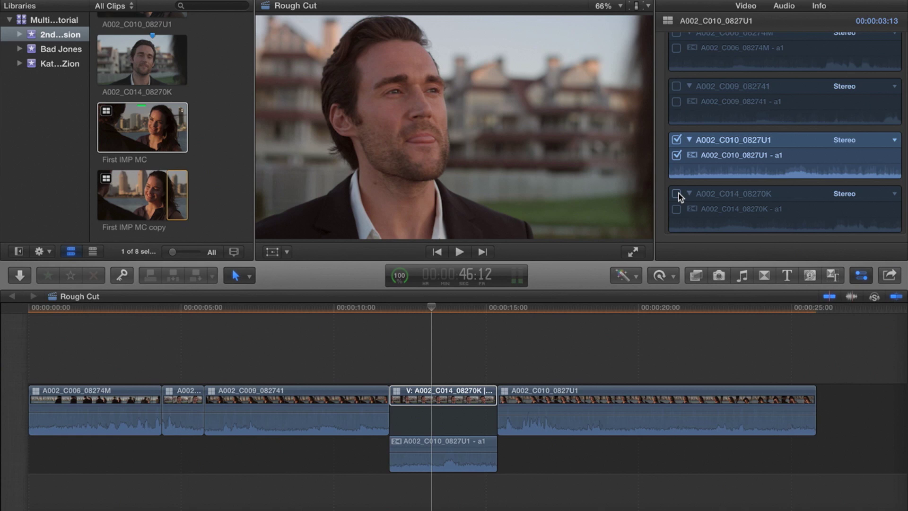
- Audition the C010 audio, then switch the clip's audio to the A002_C009_082741 angle
key(space)
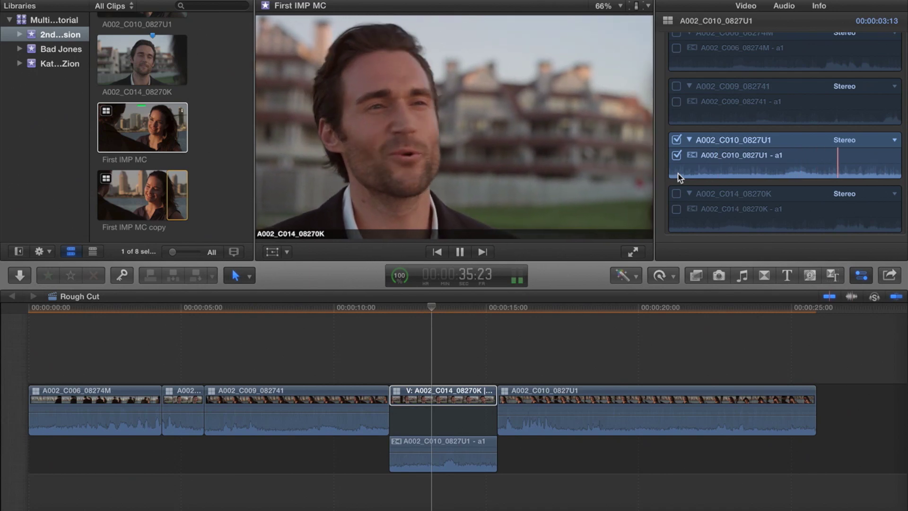
key(space)
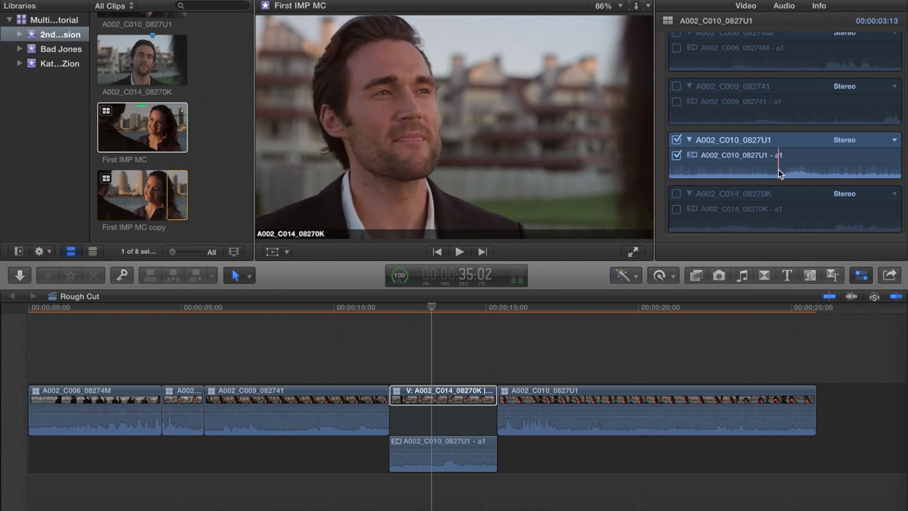
scroll(757, 170, up, 2)
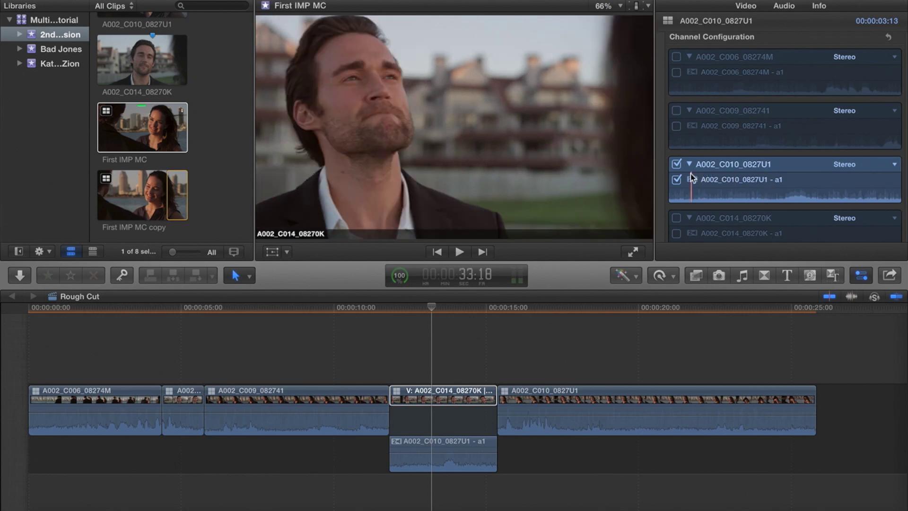
click(677, 111)
click(677, 164)
- Audition the C009 audio, then switch to A002_C006_08274M's audio and play it
key(space)
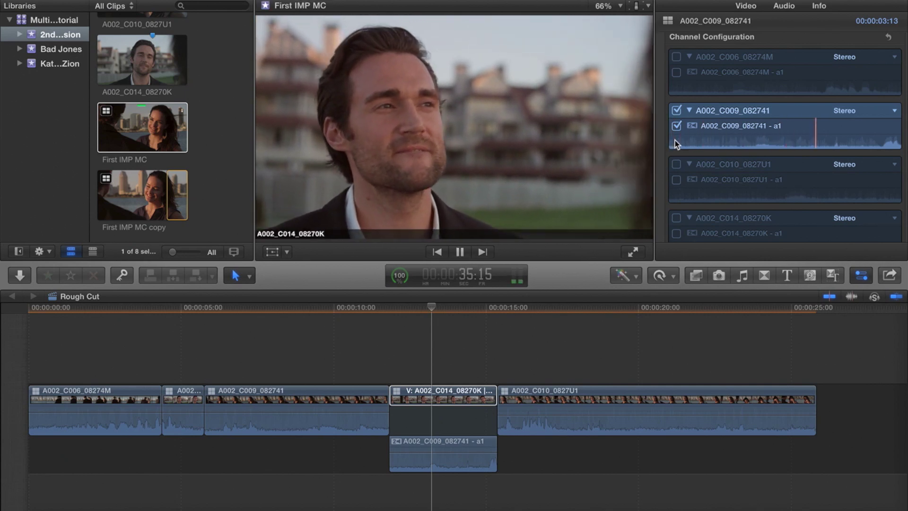
key(space)
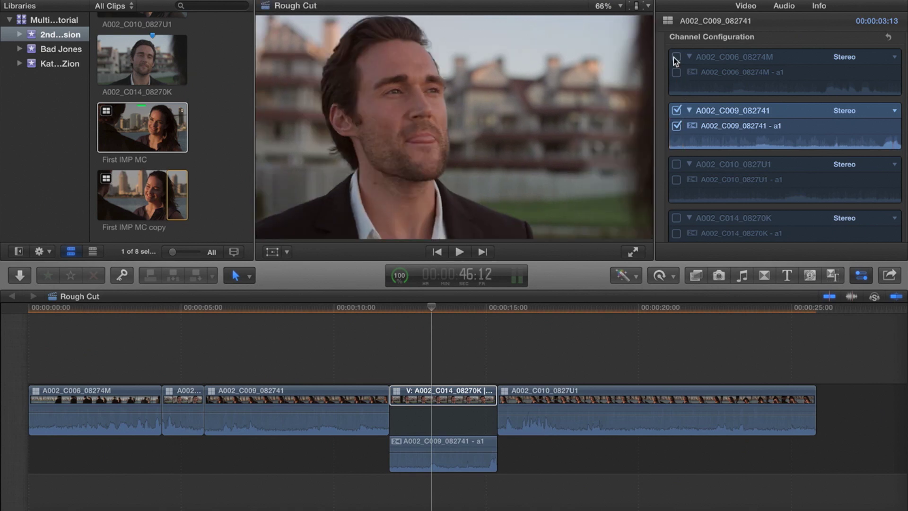
click(677, 56)
click(676, 110)
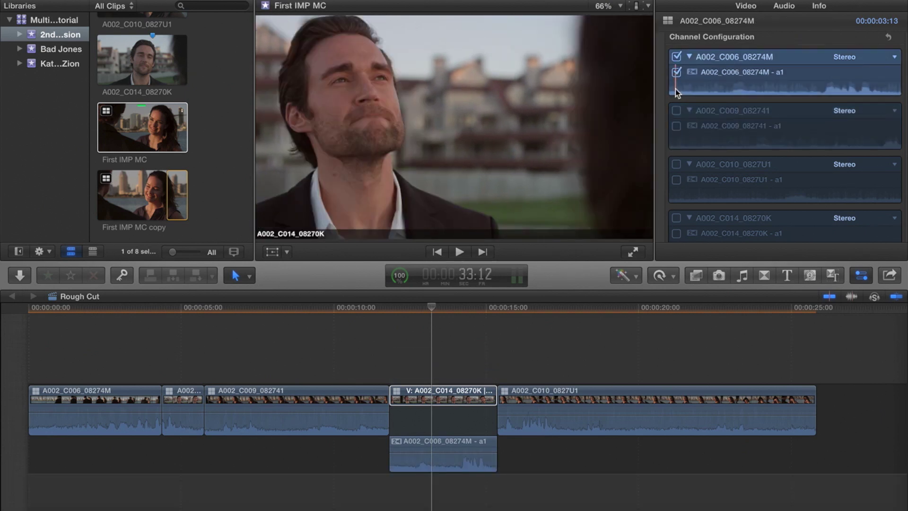
key(space)
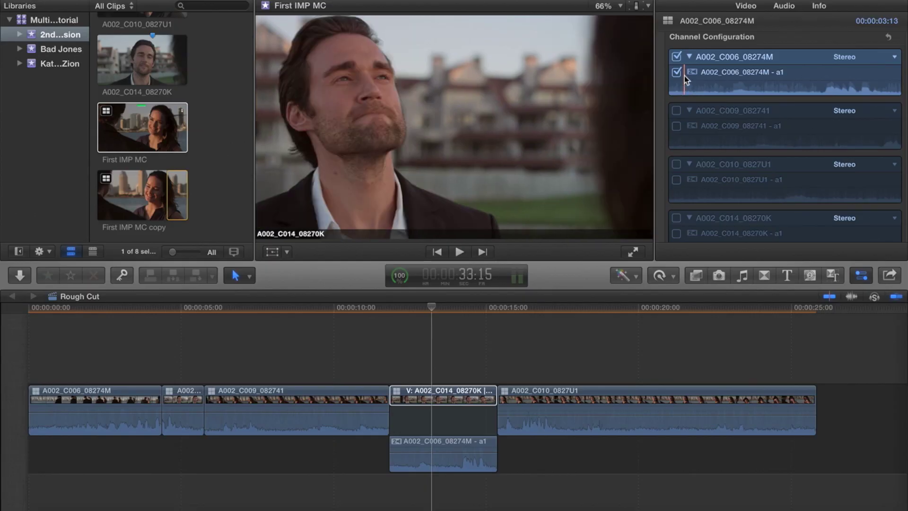
- Replay the Rough Cut from about 11:20, stopping with the playhead at 12:23
click(438, 397)
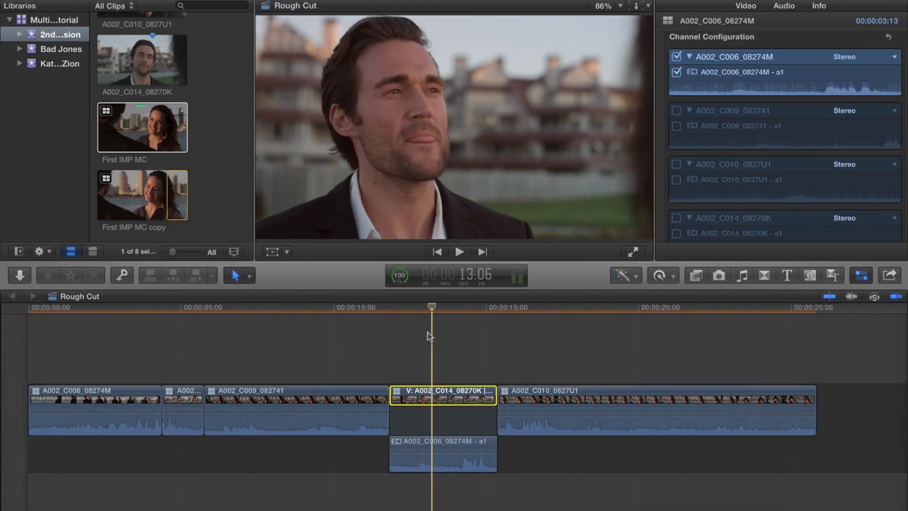
drag(378, 308, 384, 308)
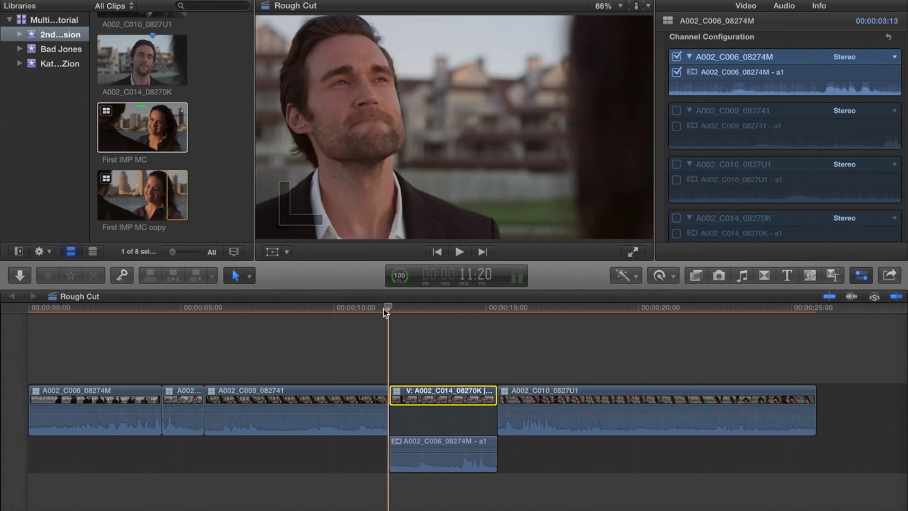
key(space)
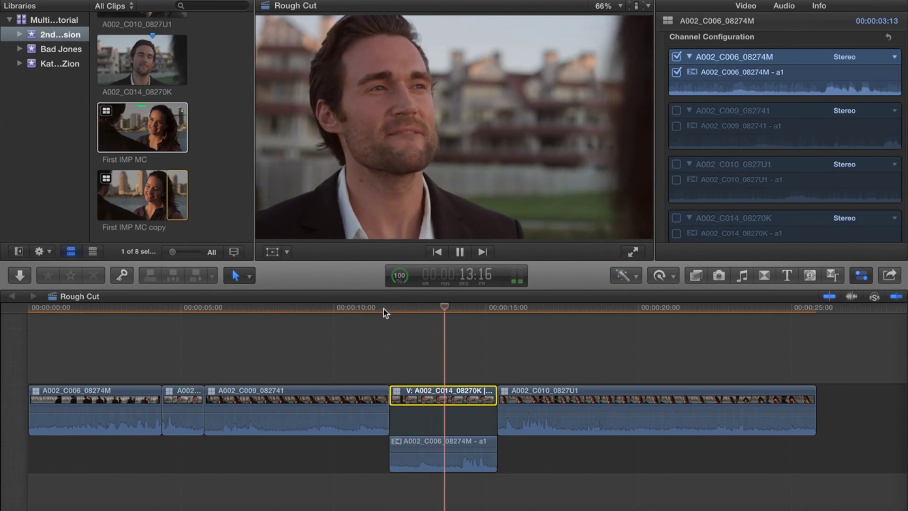
click(423, 309)
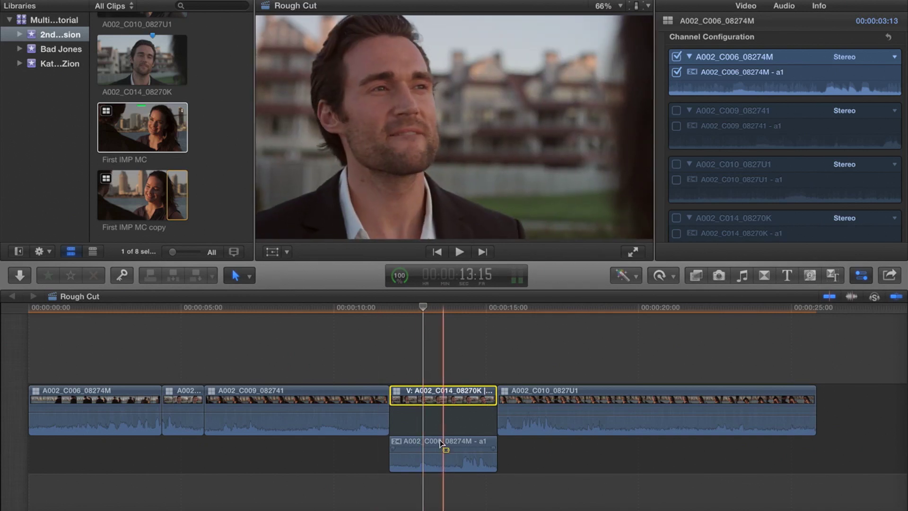
- Detach the multicam clip's audio and collapse it into one green A002_C006_08274M clip
right_click(440, 393)
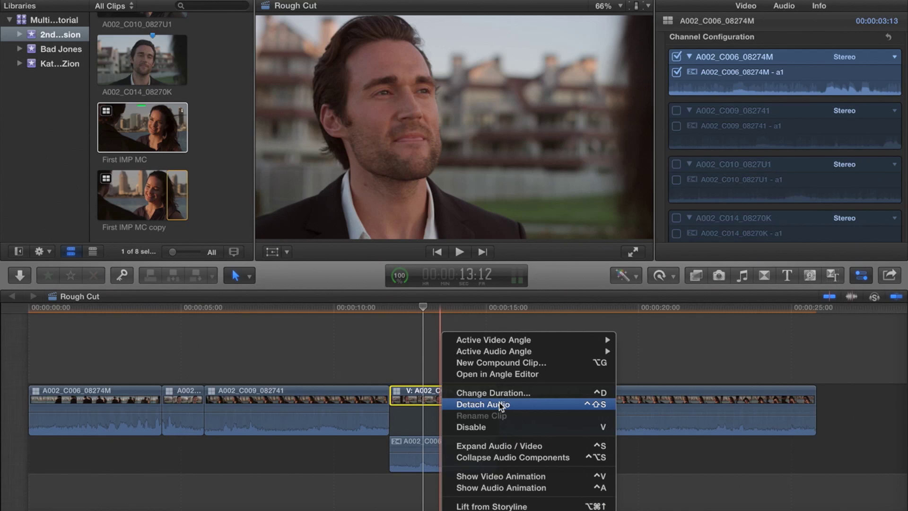
click(534, 410)
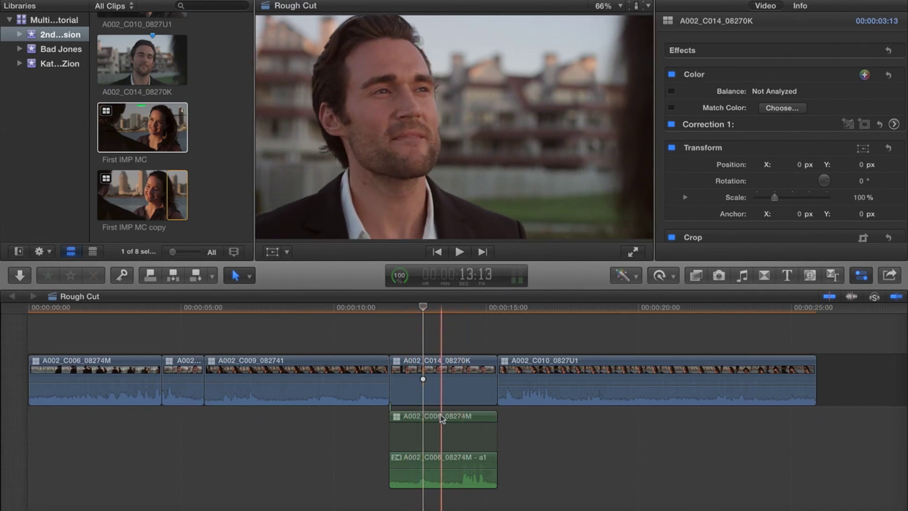
right_click(442, 416)
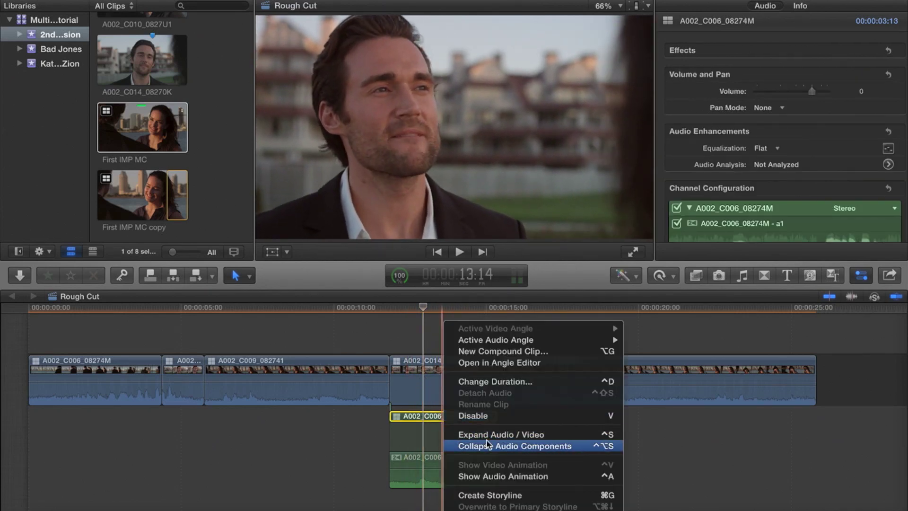
click(521, 445)
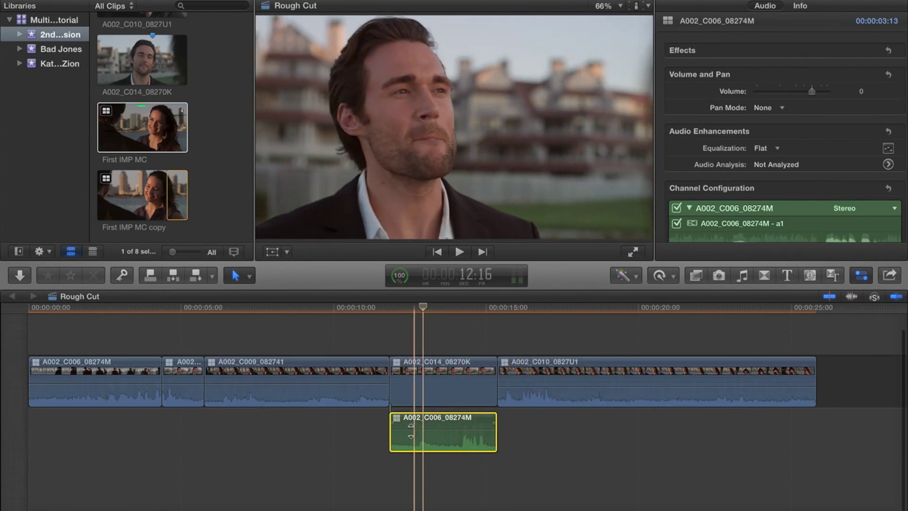
mouse_move(437, 431)
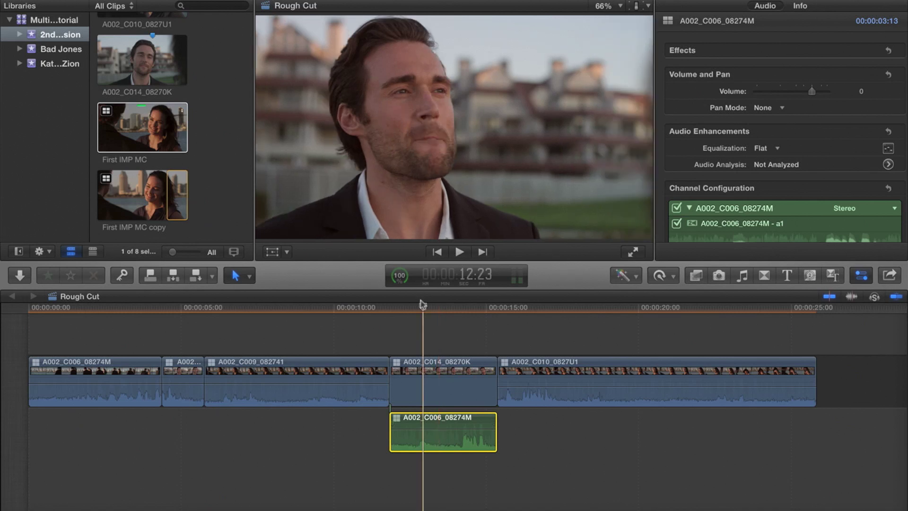
drag(422, 304, 465, 307)
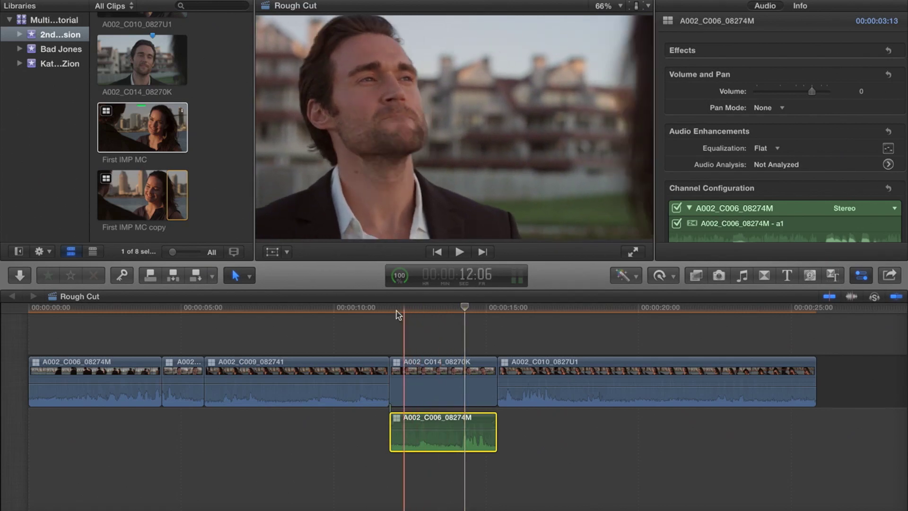
- Play and scrub the edit to find the sync point around 14:10
key(space)
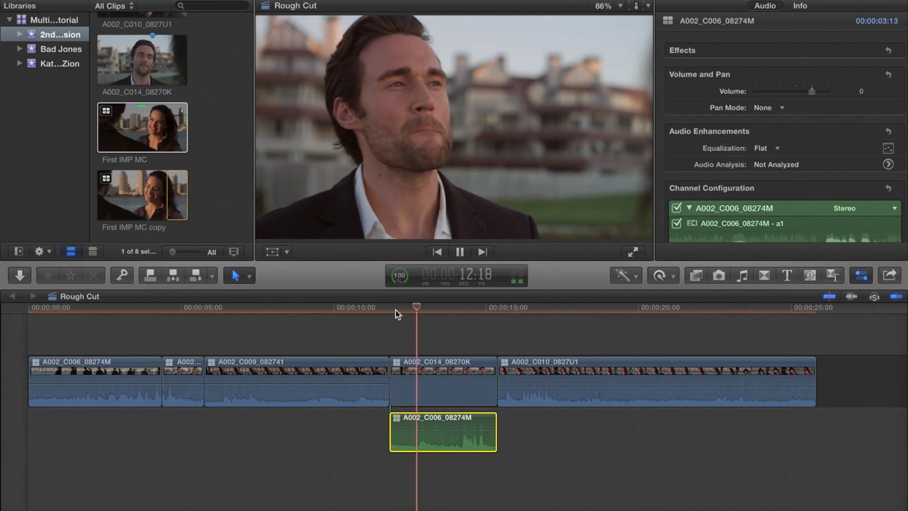
key(space)
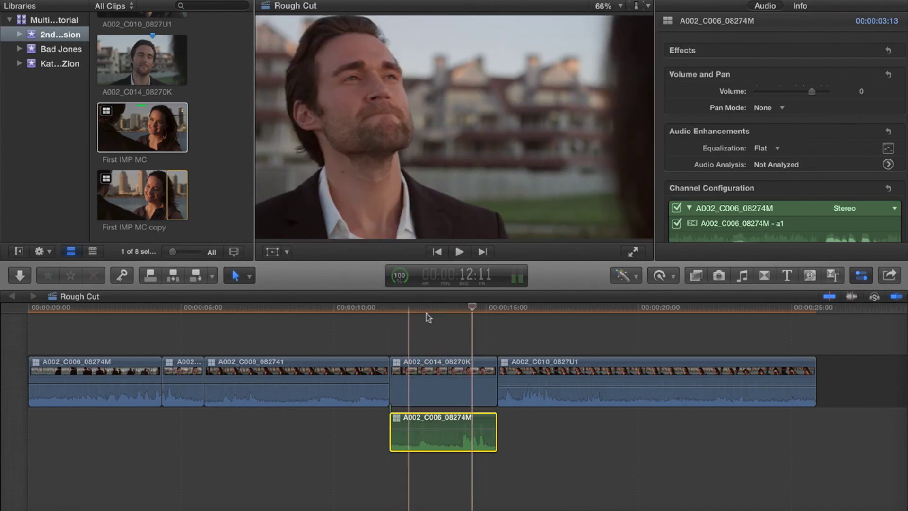
click(456, 307)
drag(457, 307, 470, 351)
mouse_move(470, 305)
mouse_down()
mouse_move(461, 303)
mouse_move(469, 305)
mouse_up()
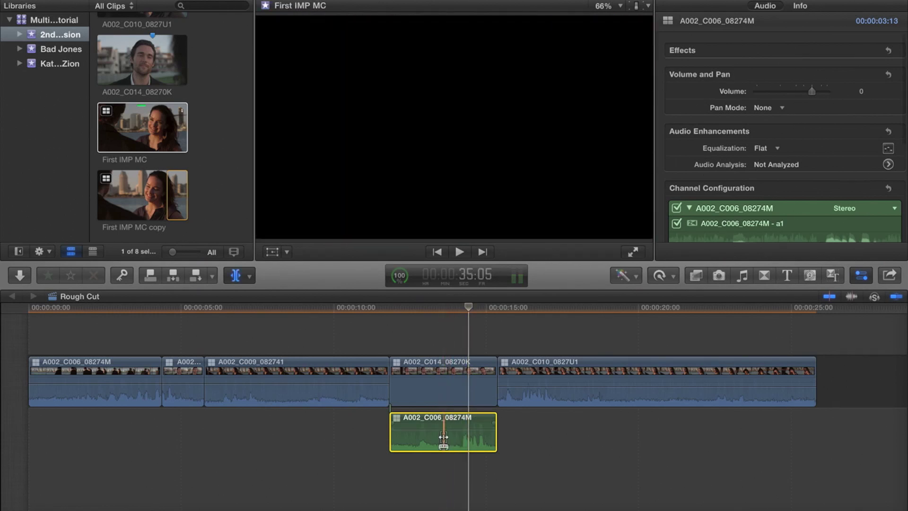
- Slip the green C006 audio later, then slightly earlier, and replay from 12:04 to check sync
drag(443, 439, 451, 437)
key(super+equal)
key(super+equal)
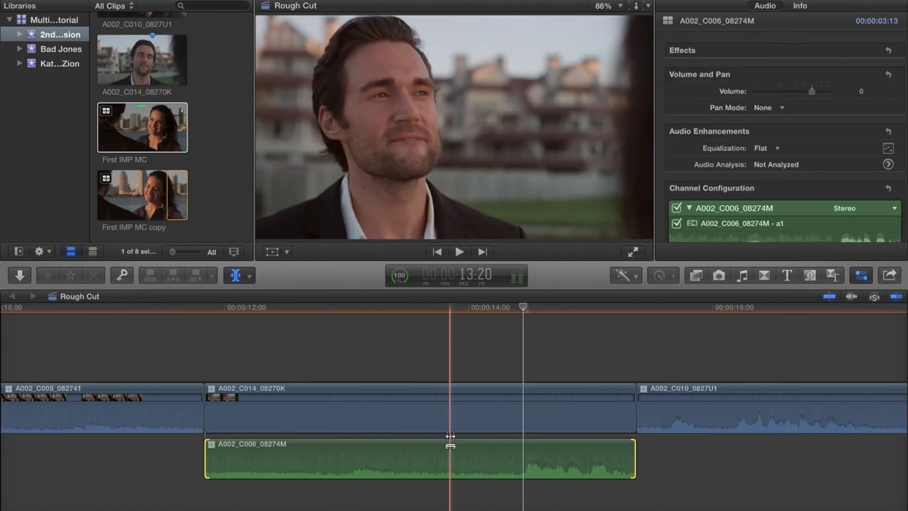
drag(457, 455, 455, 466)
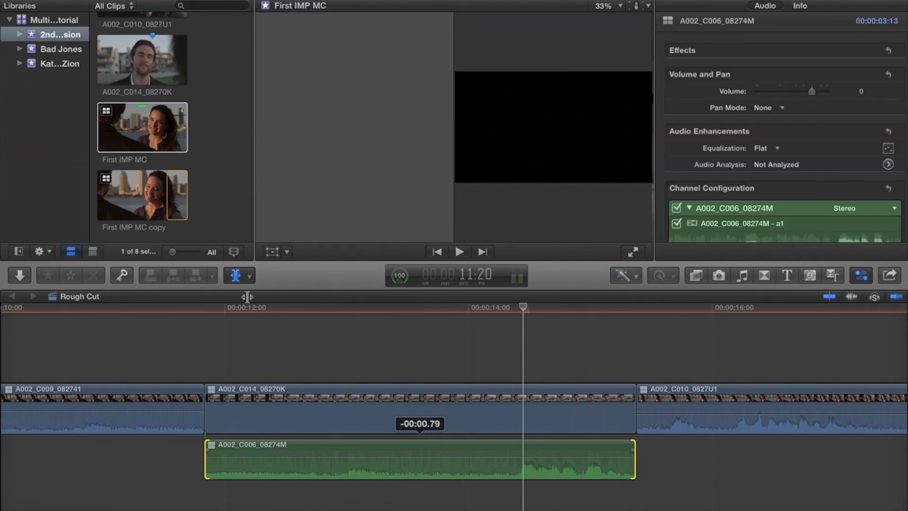
click(177, 305)
key(space)
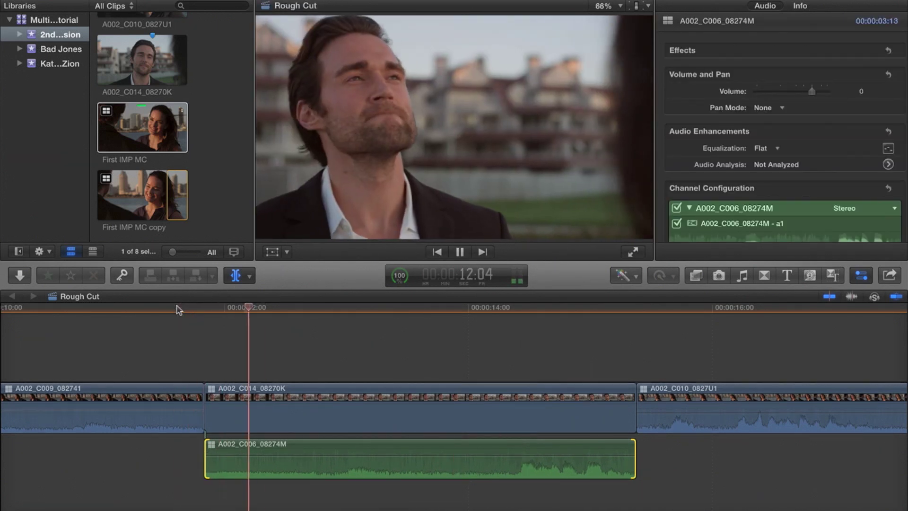